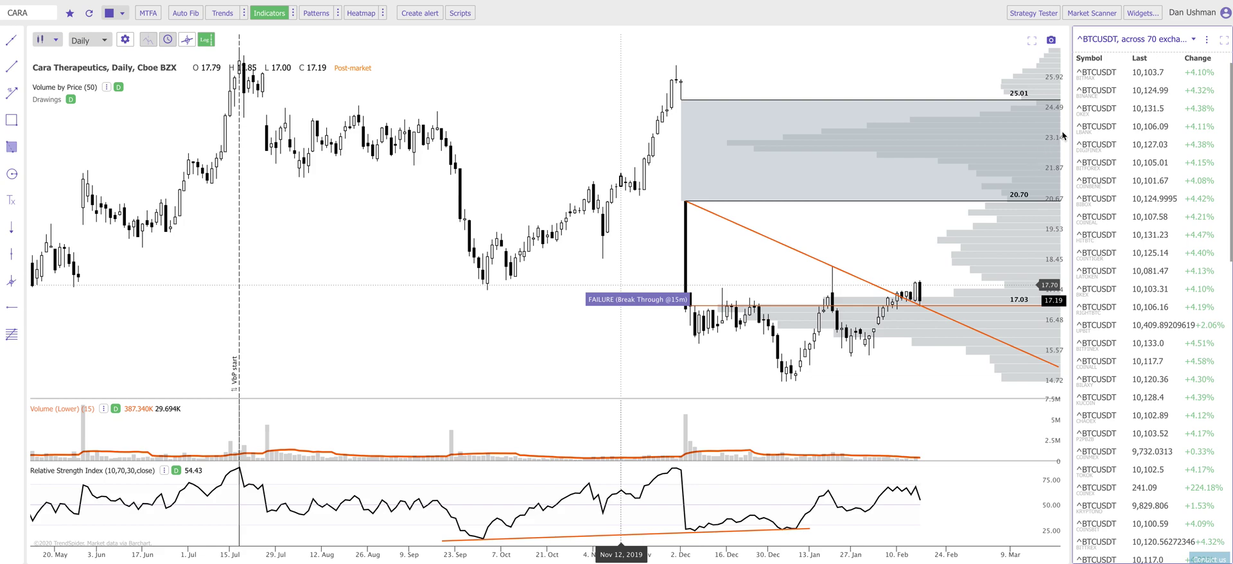
- Load the ^BTCEUR list, covering 29 exchanges, into the watchlist from the crypto lists
{"action": "left_click", "coordinate": [1192, 40]}
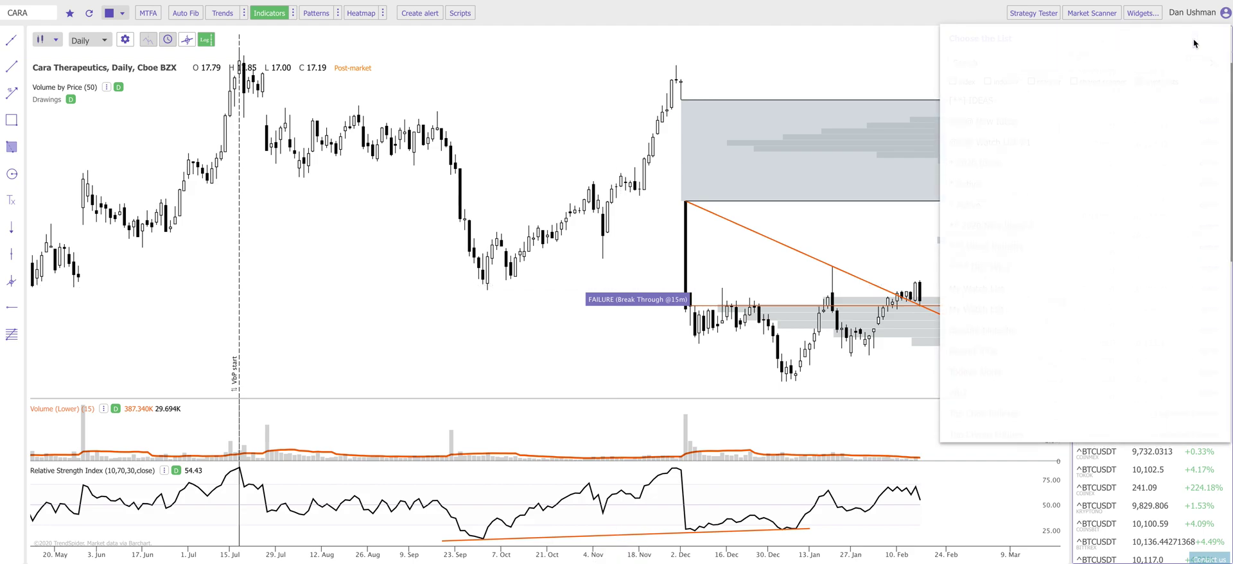
{"action": "left_click", "coordinate": [1140, 81]}
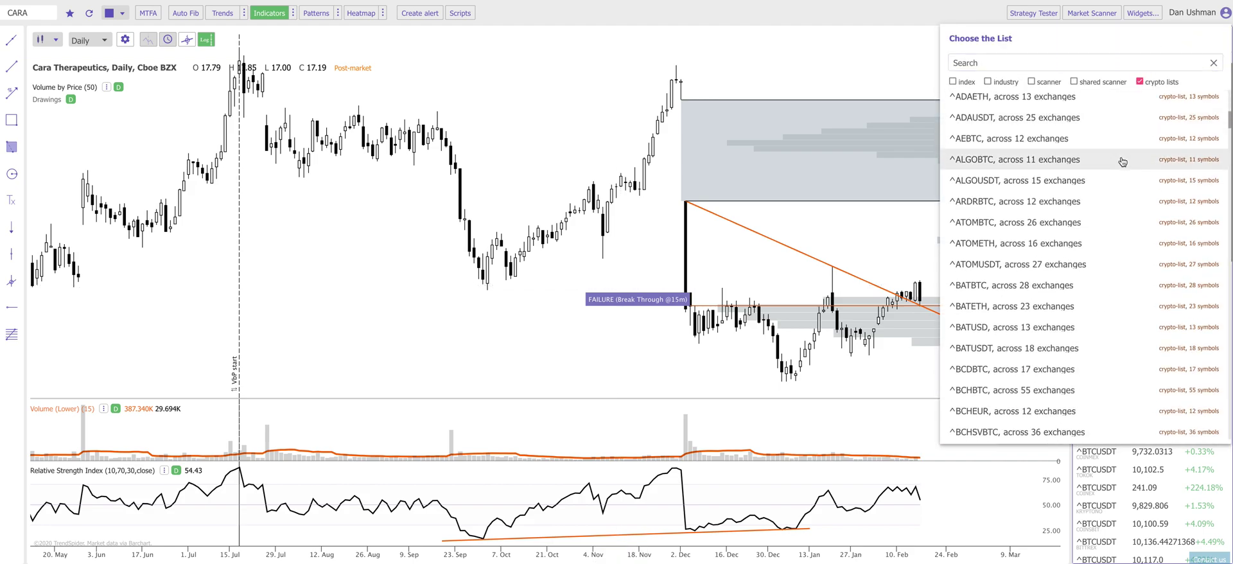
{"action": "scroll", "coordinate": [1122, 162], "scroll_direction": "down", "scroll_amount": 3}
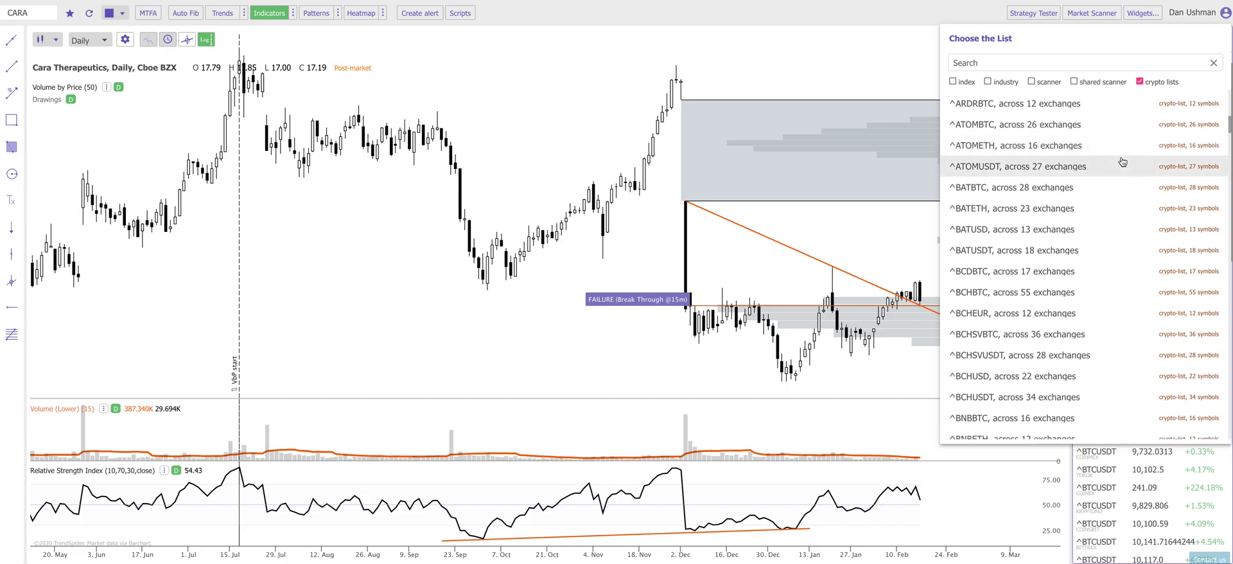
{"action": "scroll", "coordinate": [1122, 161], "scroll_direction": "down", "scroll_amount": 1}
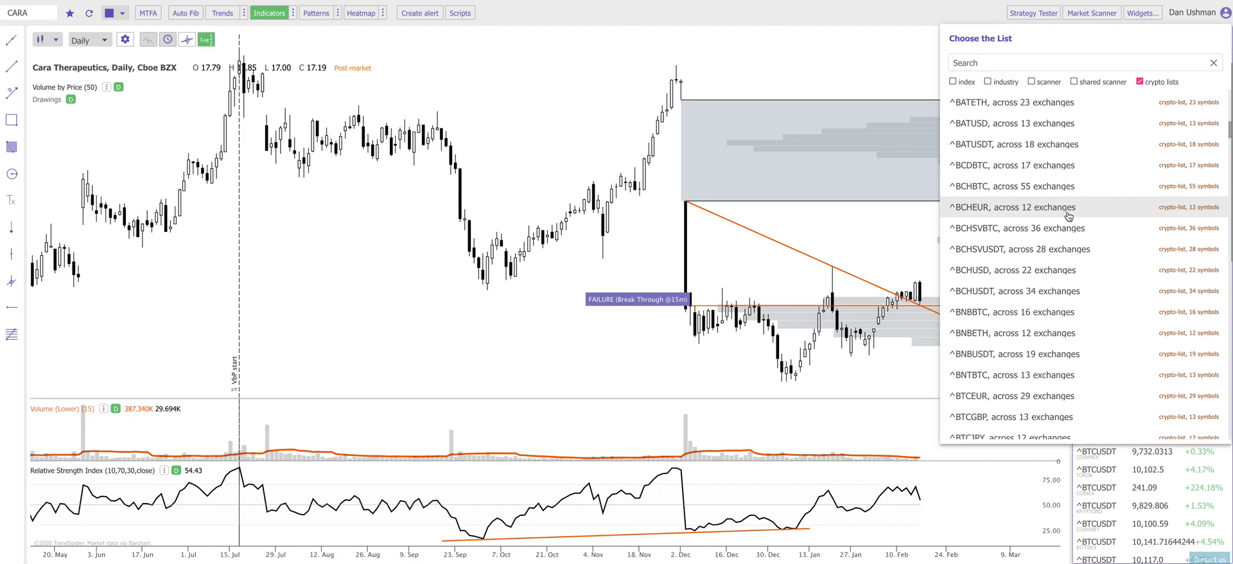
{"action": "scroll", "coordinate": [1067, 216], "scroll_direction": "down", "scroll_amount": 3}
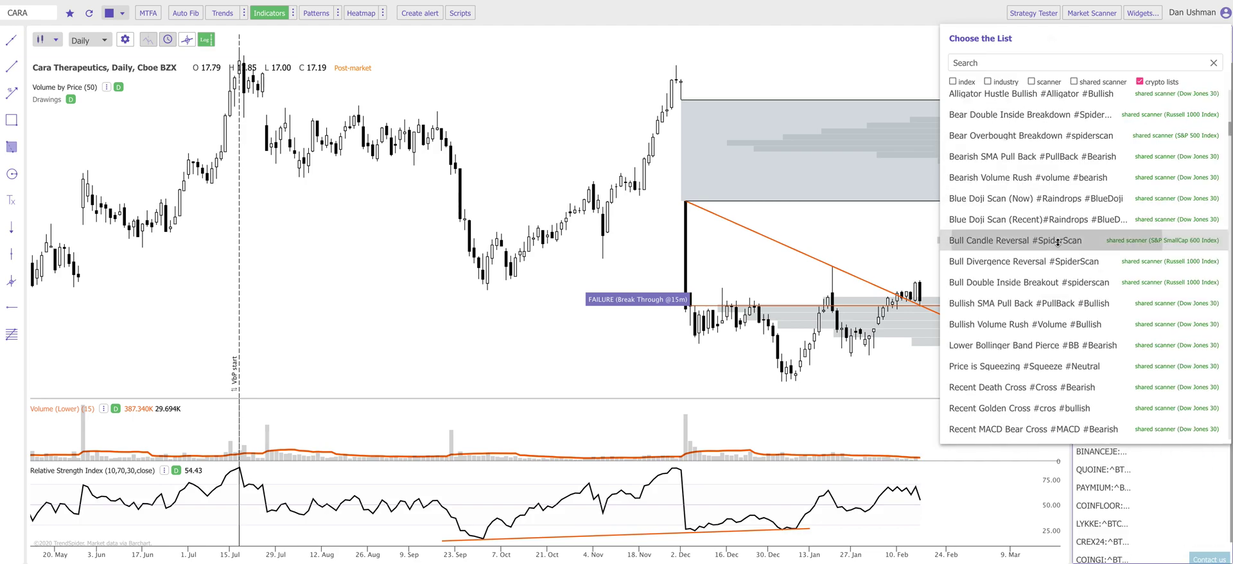
{"action": "left_click", "coordinate": [1058, 241]}
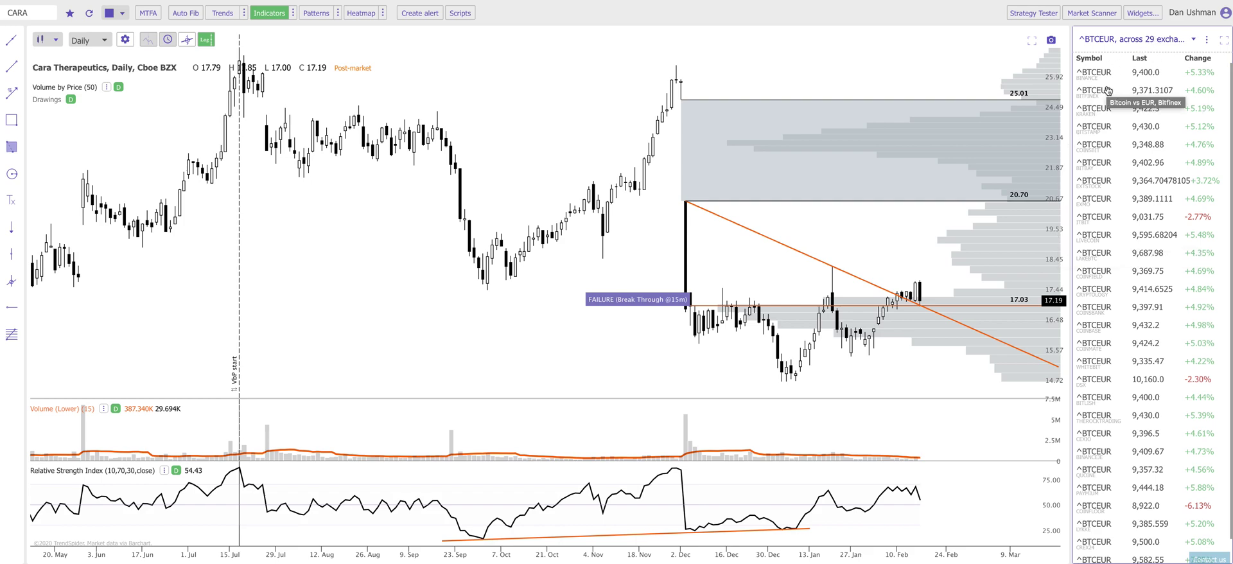
- Reopen the list chooser and scroll down to the crypto exchange spot-symbol lists
{"action": "left_click", "coordinate": [1121, 39]}
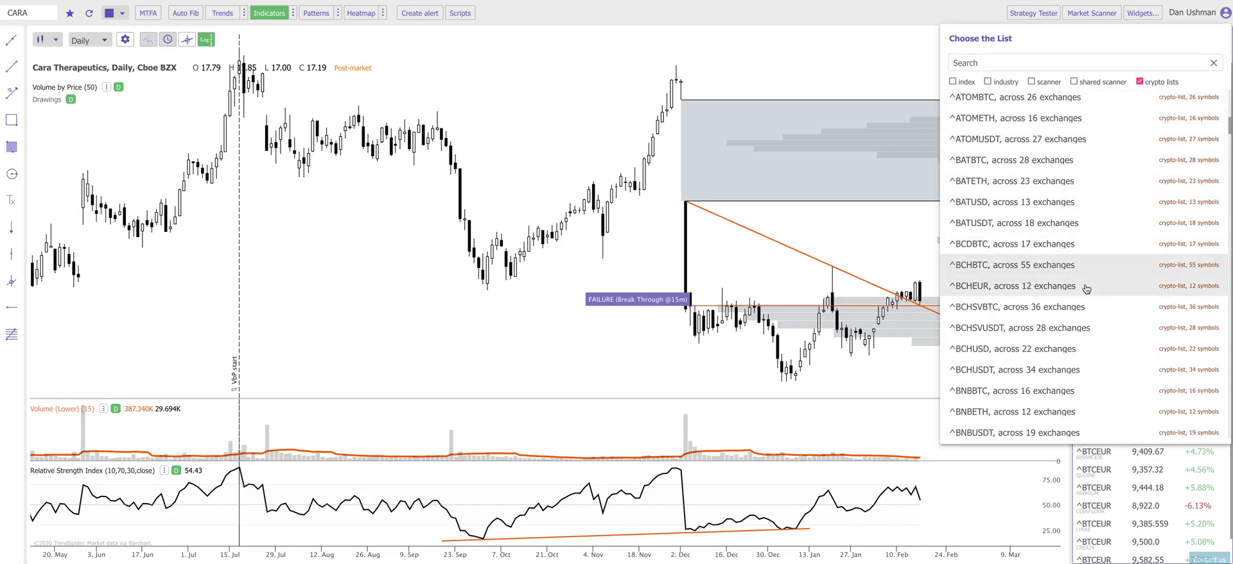
{"action": "scroll", "coordinate": [1085, 283], "scroll_direction": "down", "scroll_amount": 10}
{"action": "scroll", "coordinate": [1085, 289], "scroll_direction": "down", "scroll_amount": 10}
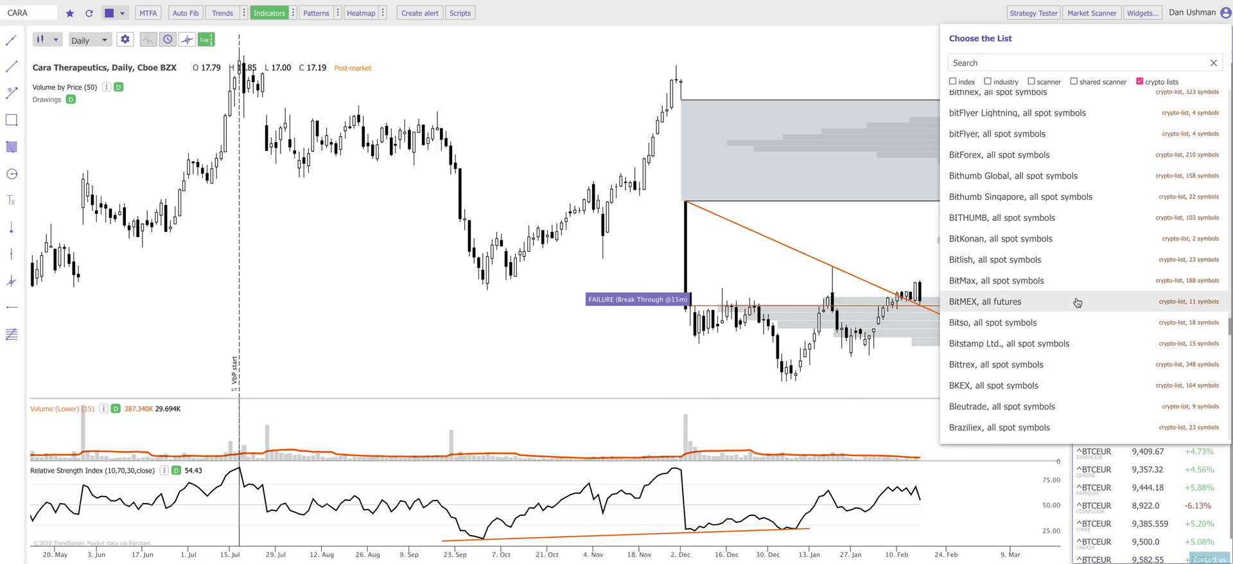
- Load the BitMEX, all futures list into the watchlist
{"action": "left_click", "coordinate": [1077, 301]}
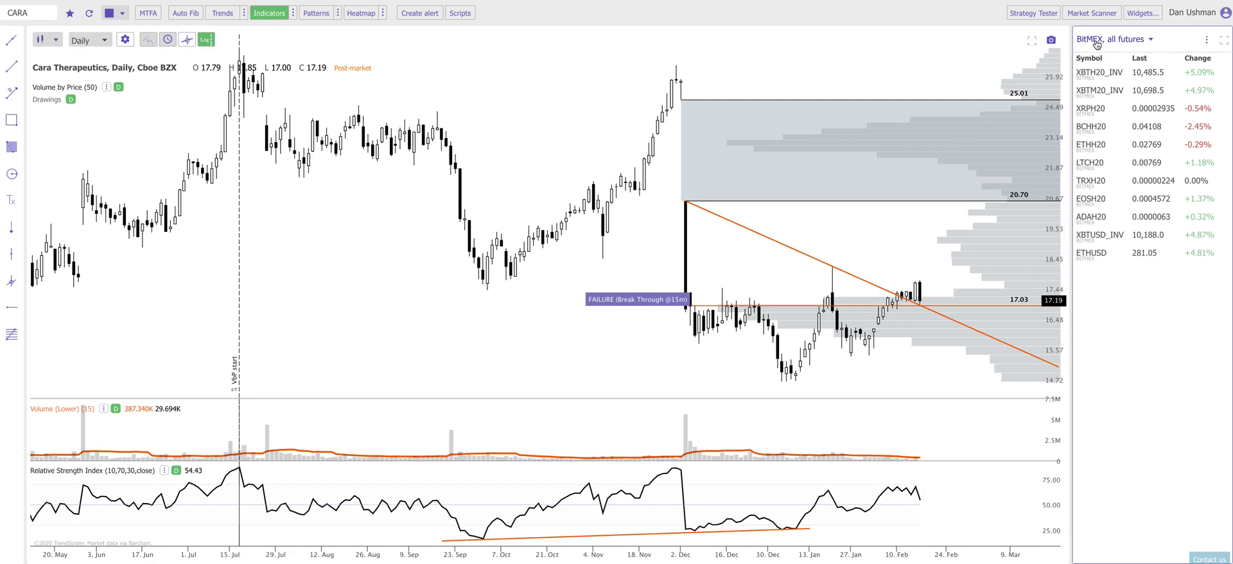
- Bring up the Market Scanner panel beneath the chart
{"action": "left_click", "coordinate": [1092, 13]}
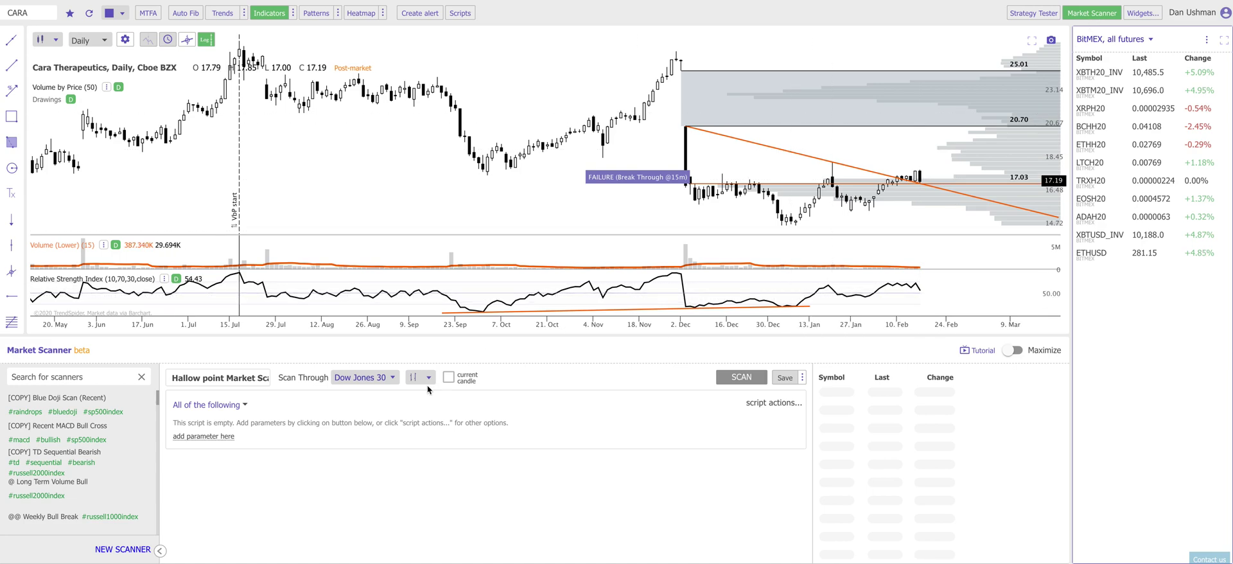
- Show only crypto lists and scan through 'Binance US, all spot symbols', found by searching 'bin'
{"action": "left_click", "coordinate": [384, 384]}
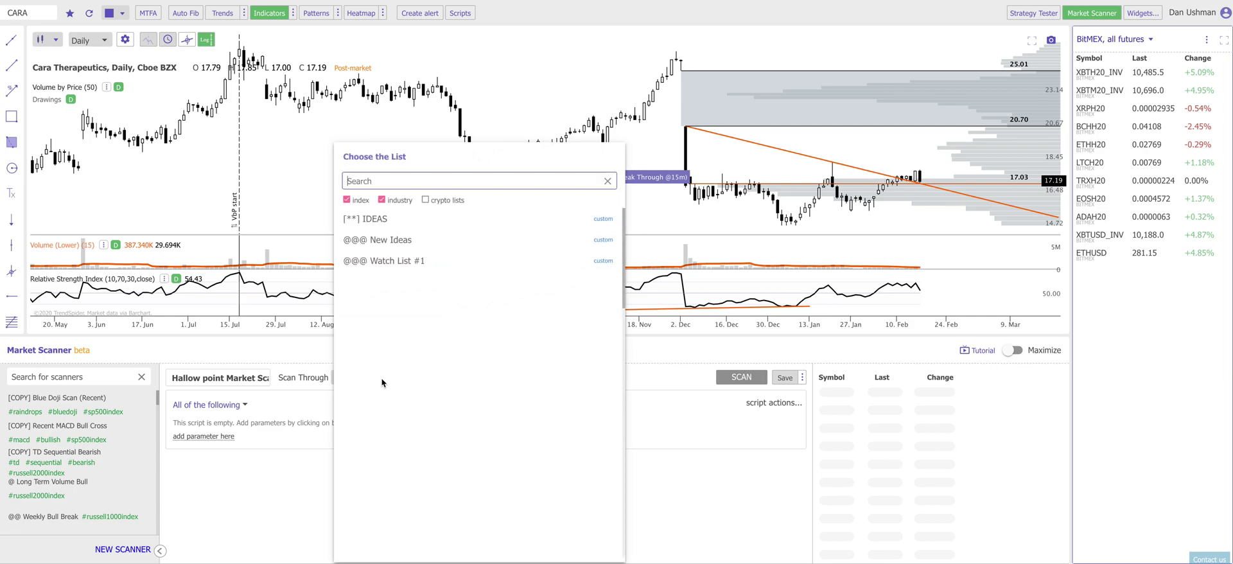
{"action": "left_click", "coordinate": [425, 200]}
{"action": "left_click", "coordinate": [382, 199]}
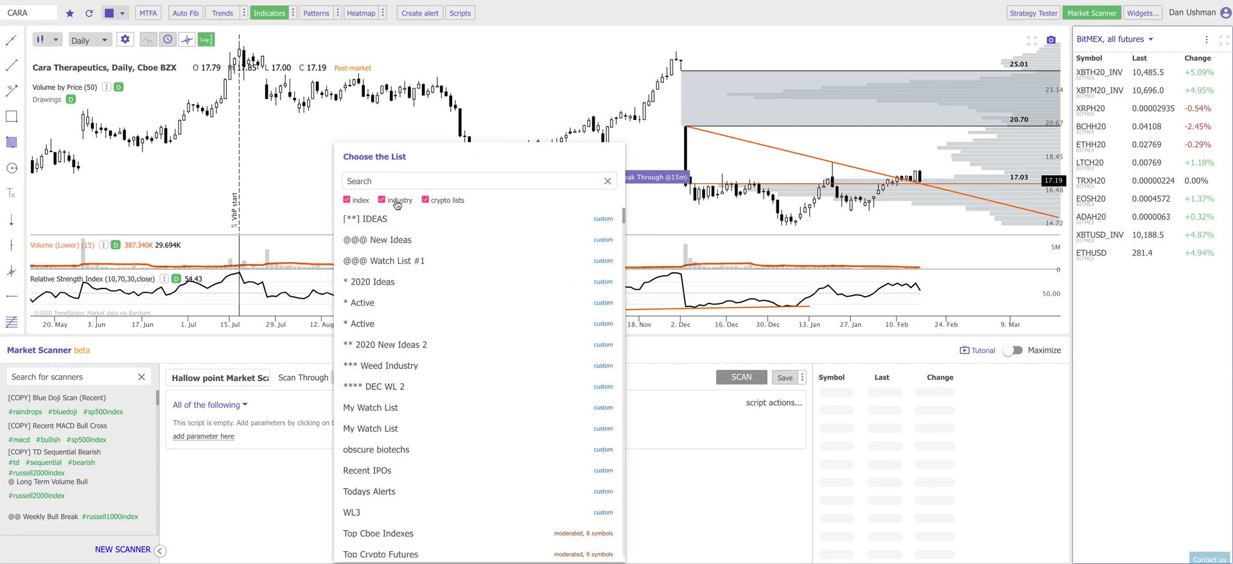
{"action": "left_click", "coordinate": [360, 200]}
{"action": "scroll", "coordinate": [385, 257], "scroll_direction": "down", "scroll_amount": 5}
{"action": "left_click", "coordinate": [380, 182]}
{"action": "type", "text": "bin"}
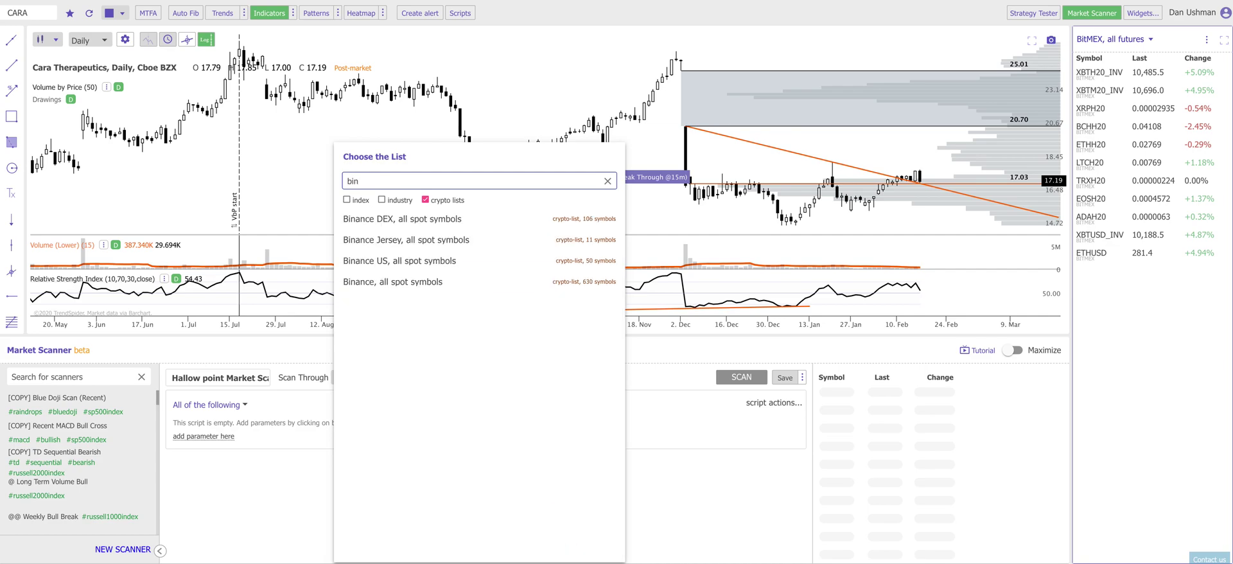
{"action": "left_click", "coordinate": [397, 261]}
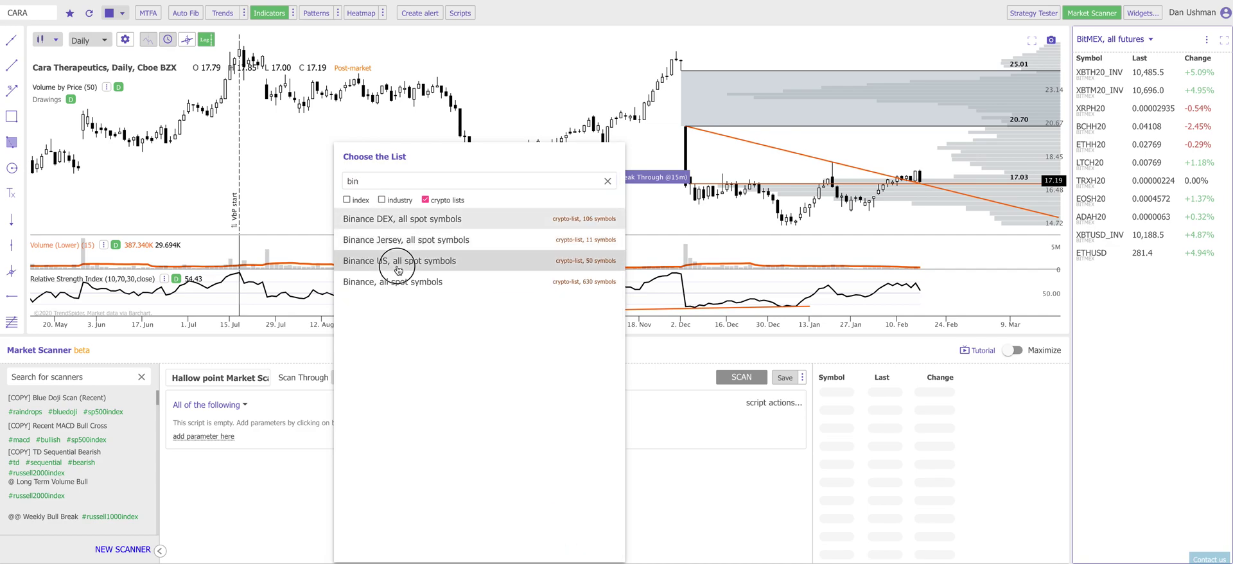
{"action": "left_click", "coordinate": [228, 440]}
- Add a 65 min Hammer (tps) candlestick-pattern condition with the current candle included
{"action": "left_click", "coordinate": [206, 442]}
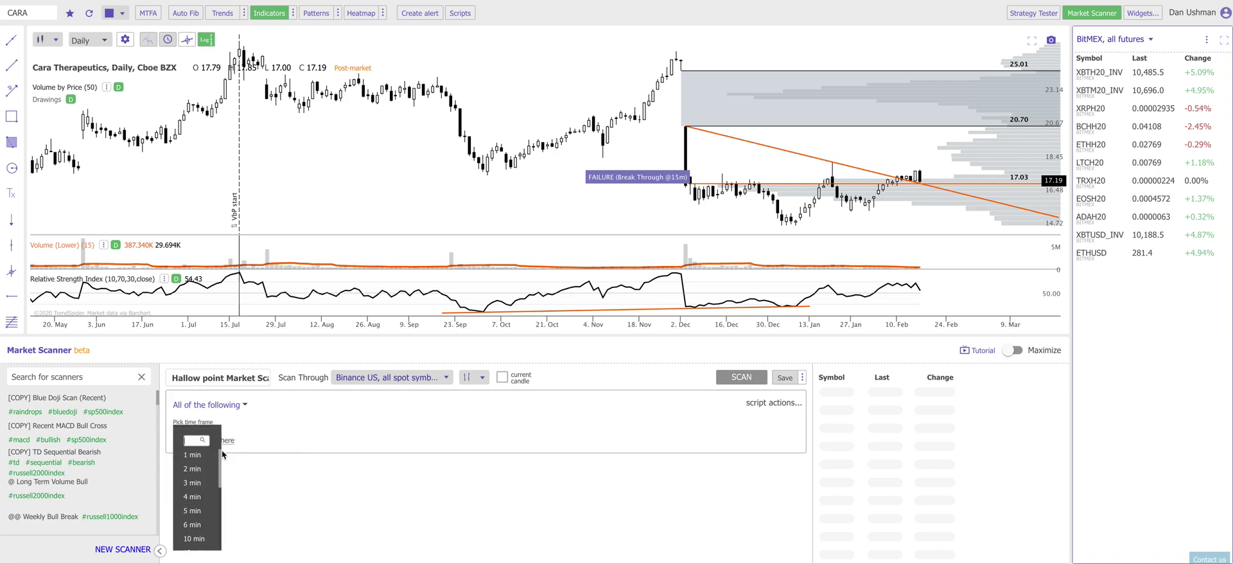
{"action": "scroll", "coordinate": [204, 514], "scroll_direction": "down", "scroll_amount": 5}
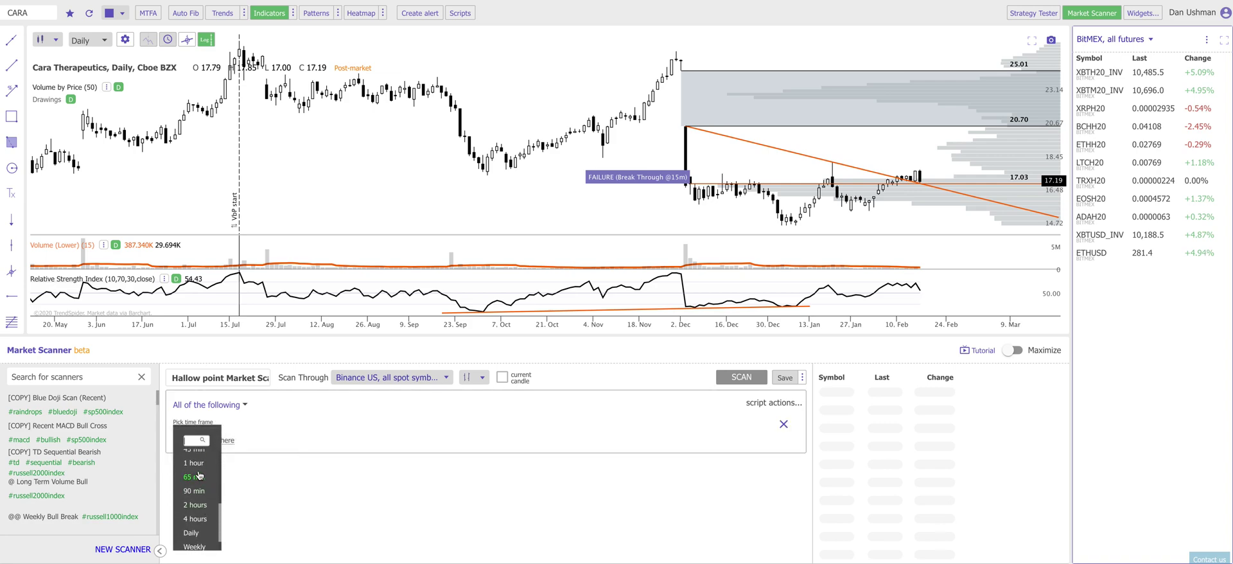
{"action": "left_click", "coordinate": [200, 477]}
{"action": "left_click", "coordinate": [237, 468]}
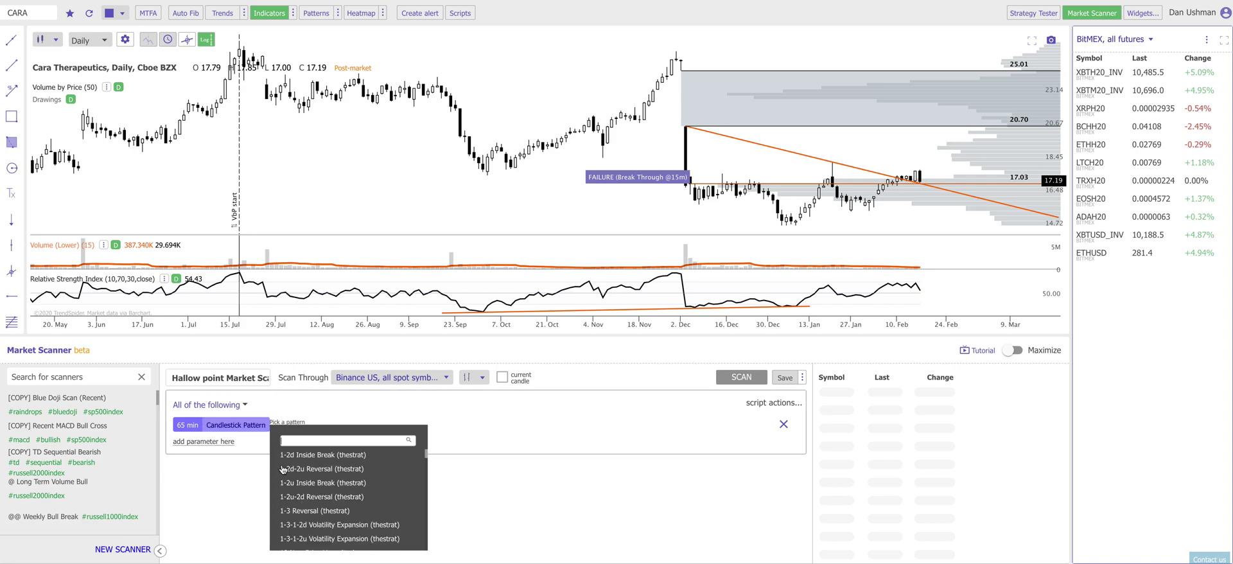
{"action": "type", "text": "ha"}
{"action": "left_click", "coordinate": [299, 472]}
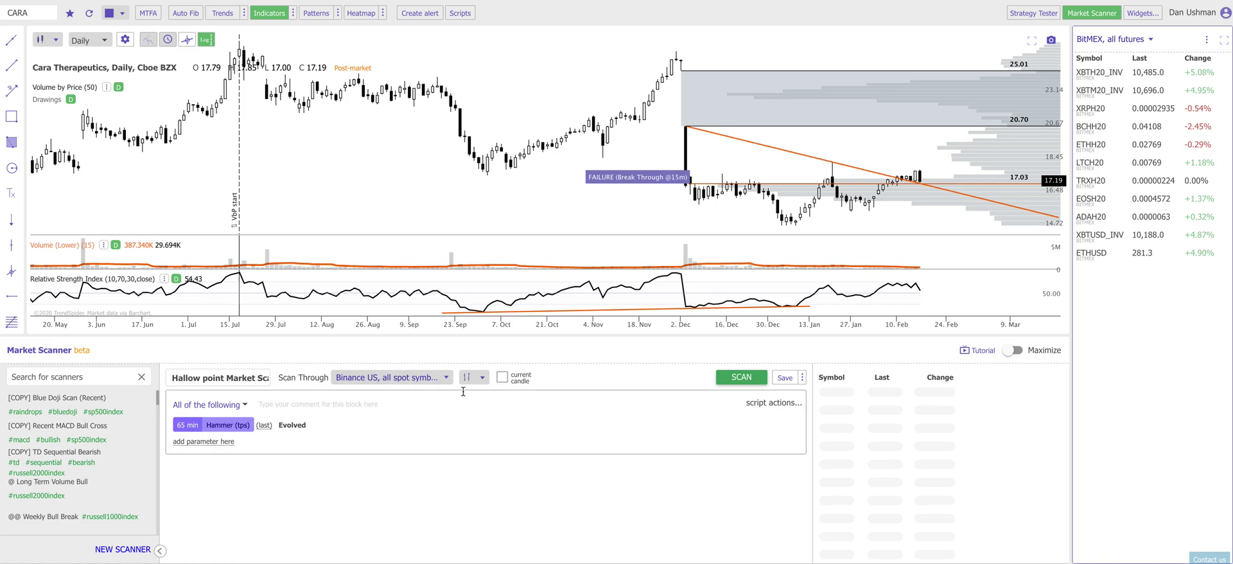
{"action": "left_click", "coordinate": [502, 377]}
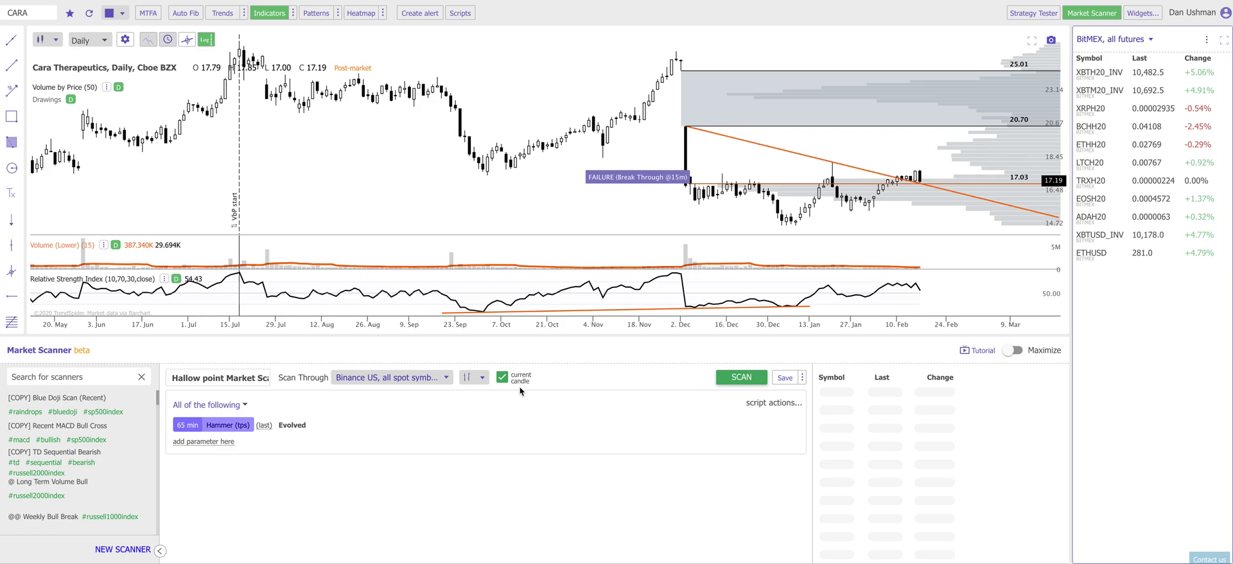
- Run the Binance US scan and view its ^RVNUSD and ^ONTUSDT results on the chart
{"action": "left_click", "coordinate": [743, 378]}
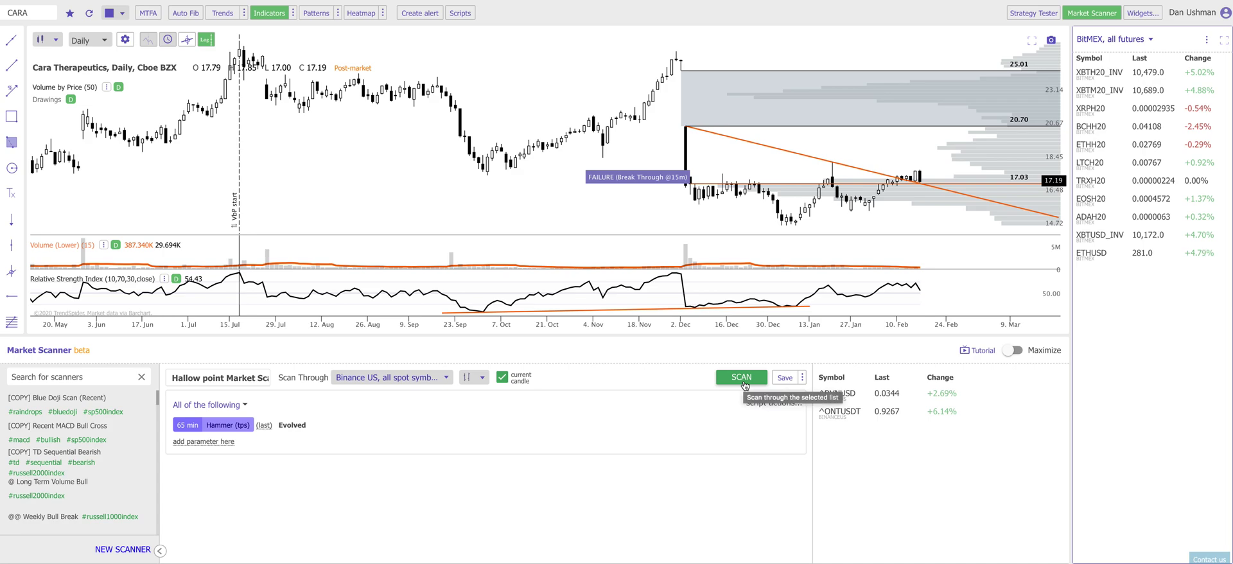
{"action": "left_click", "coordinate": [839, 393]}
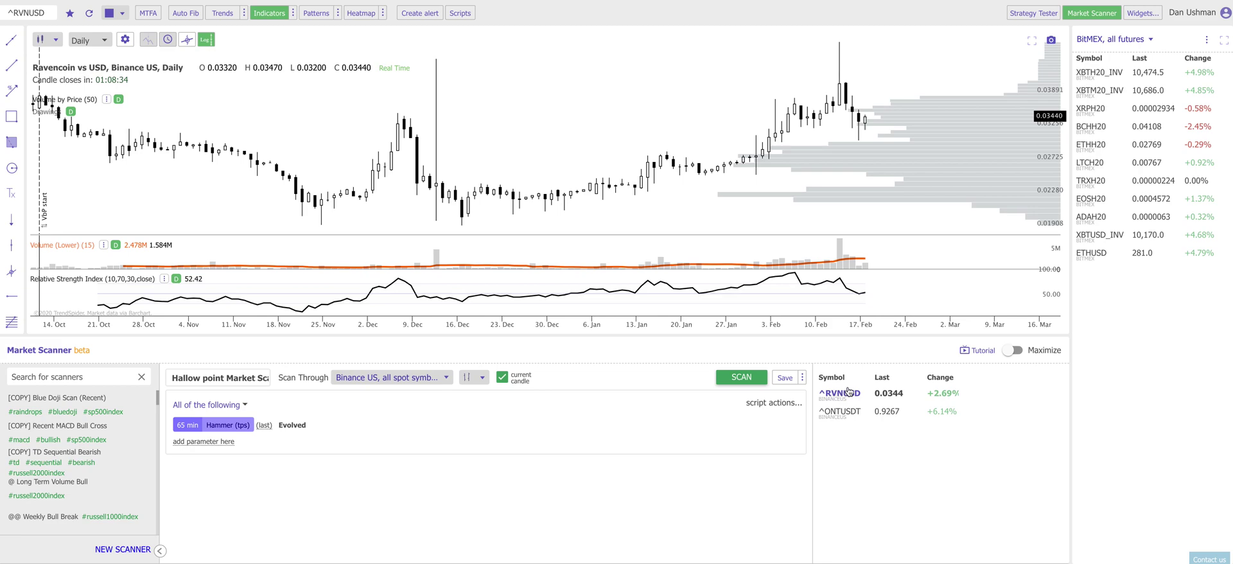
{"action": "left_click", "coordinate": [842, 412]}
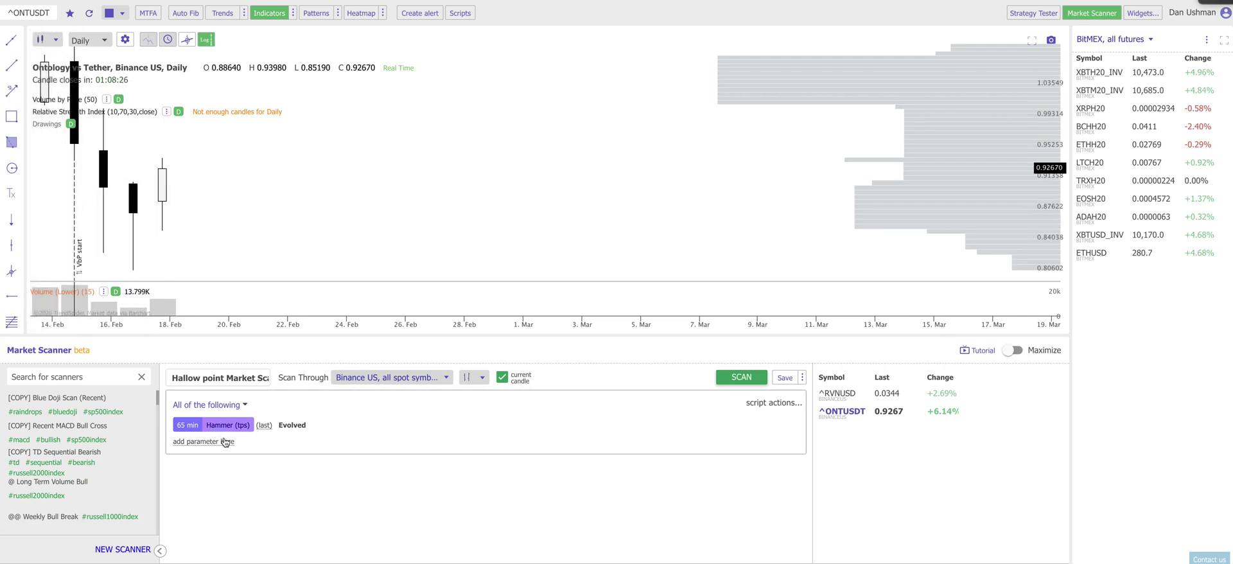
- Switch the ^ONTUSDT chart to the 65 min interval
{"action": "left_click", "coordinate": [86, 40]}
{"action": "scroll", "coordinate": [90, 97], "scroll_direction": "up", "scroll_amount": 2}
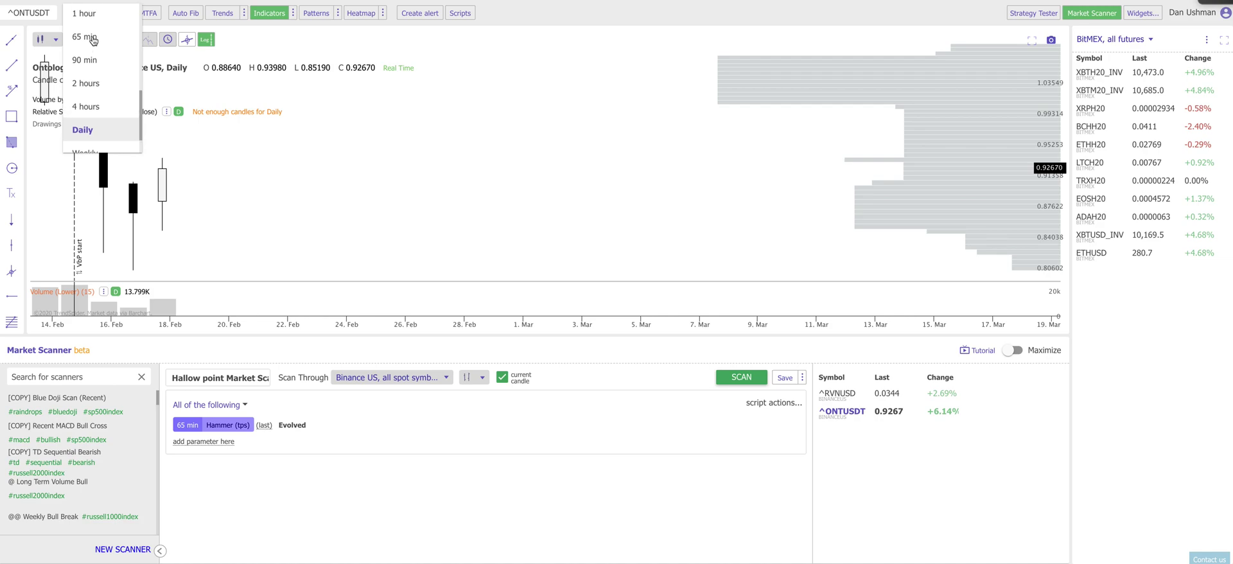
{"action": "left_click", "coordinate": [87, 36]}
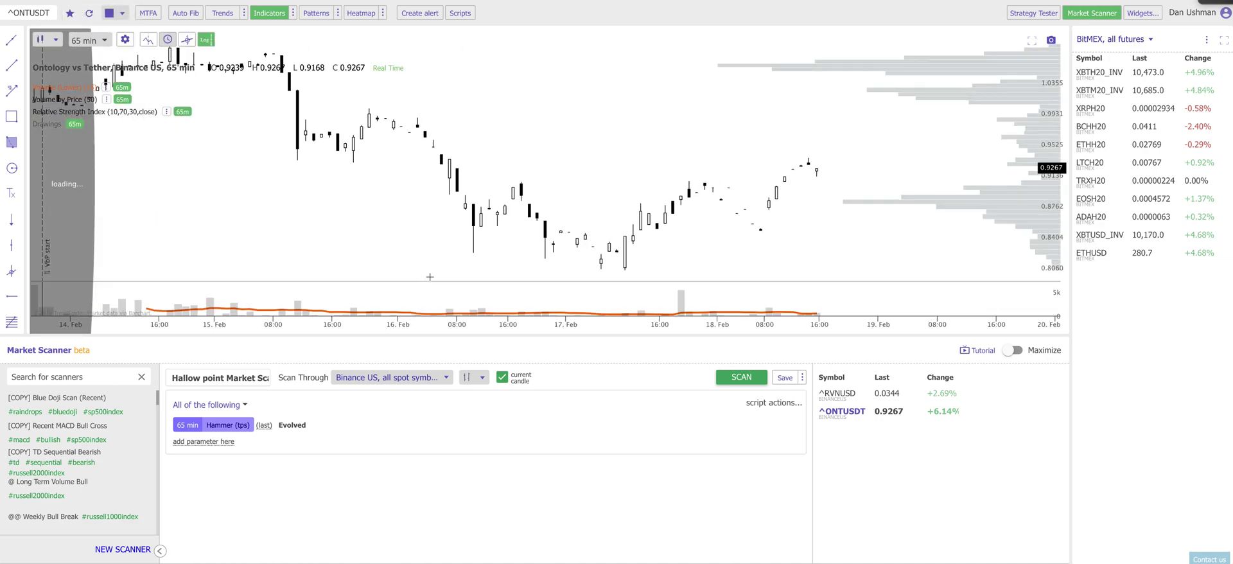
- Rescan through 'Coinbase Pro (GDAX), all spot symbols', which returns no matching charts
{"action": "left_click", "coordinate": [404, 377]}
{"action": "left_click", "coordinate": [450, 181]}
{"action": "type", "text": "coinbase"}
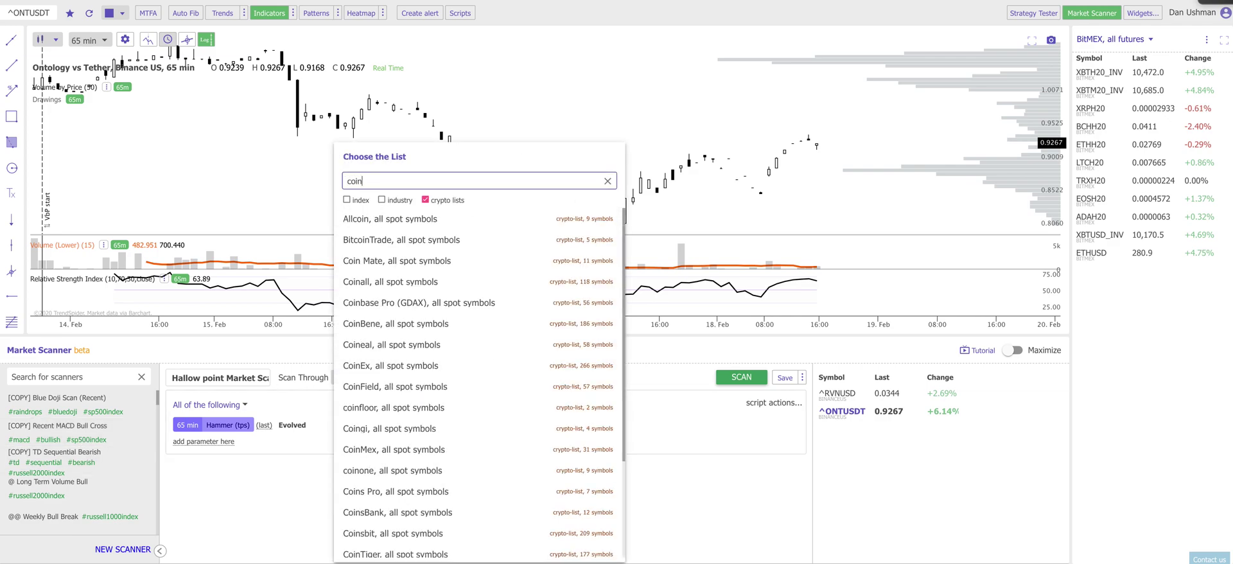
{"action": "left_click", "coordinate": [419, 218]}
{"action": "left_click", "coordinate": [741, 379]}
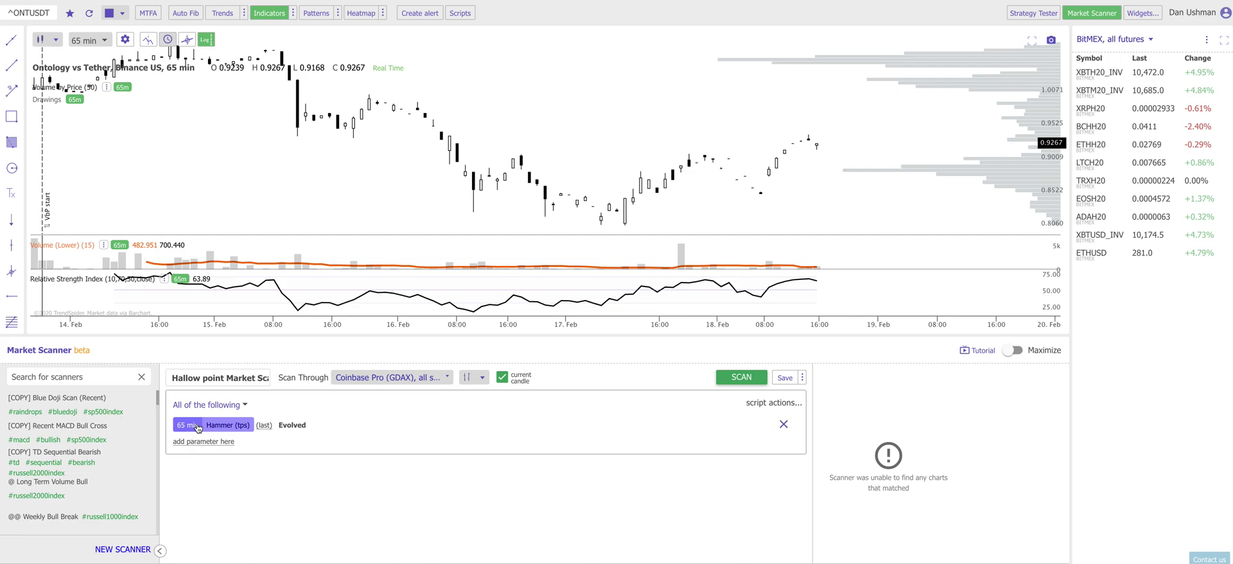
{"action": "left_click", "coordinate": [212, 405]}
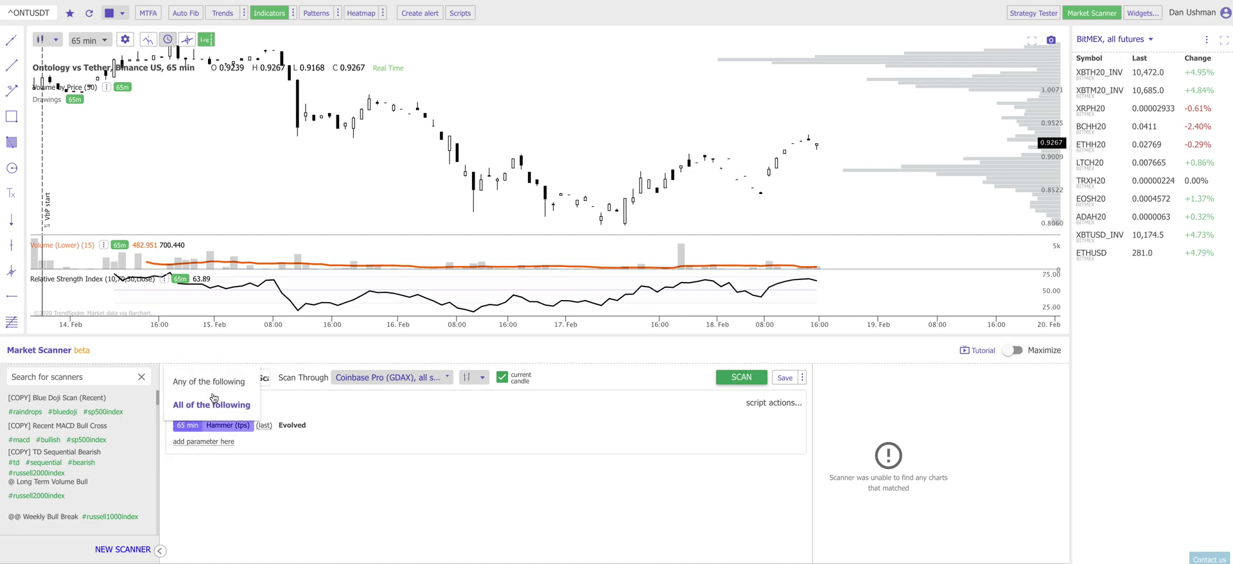
- Match any condition, add a 65 min Engulfing Bullish pattern, rescan, and chart the ^BTCUSDC result
{"action": "left_click", "coordinate": [212, 441]}
{"action": "left_click", "coordinate": [208, 447]}
{"action": "scroll", "coordinate": [199, 488], "scroll_direction": "down", "scroll_amount": 5}
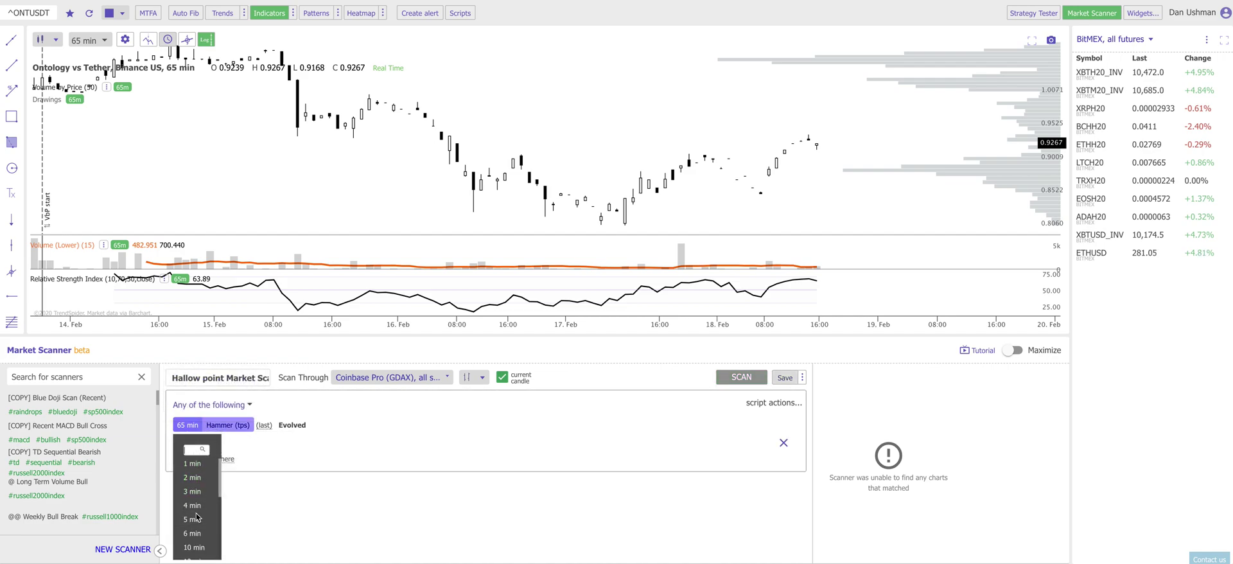
{"action": "left_click", "coordinate": [201, 501]}
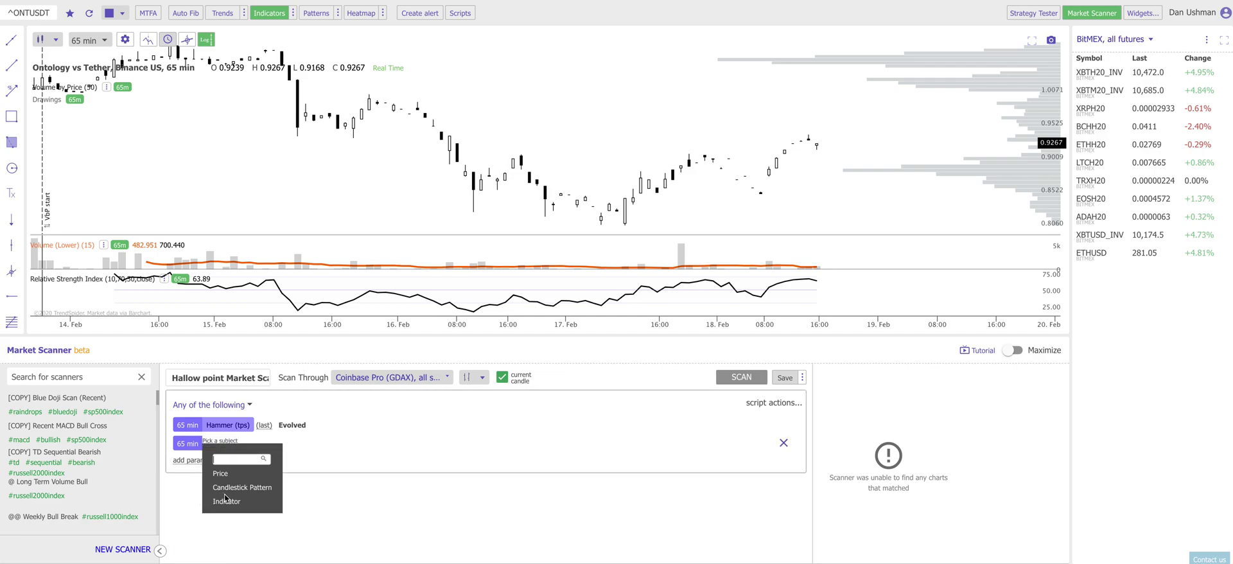
{"action": "left_click", "coordinate": [231, 495]}
{"action": "type", "text": "engulfing"}
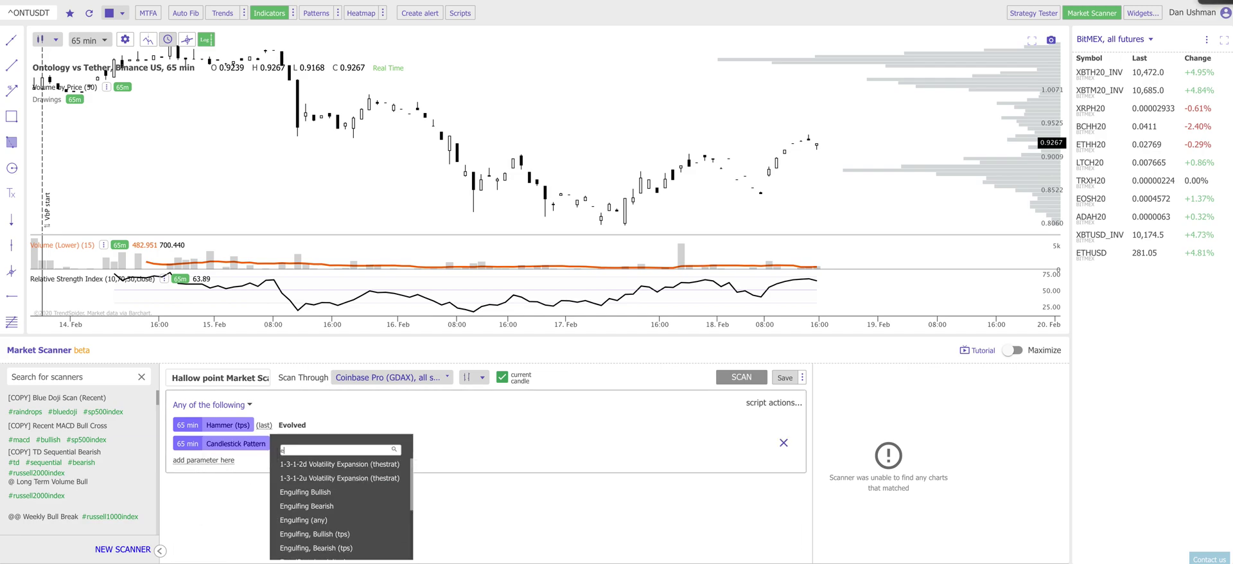
{"action": "left_click", "coordinate": [294, 465]}
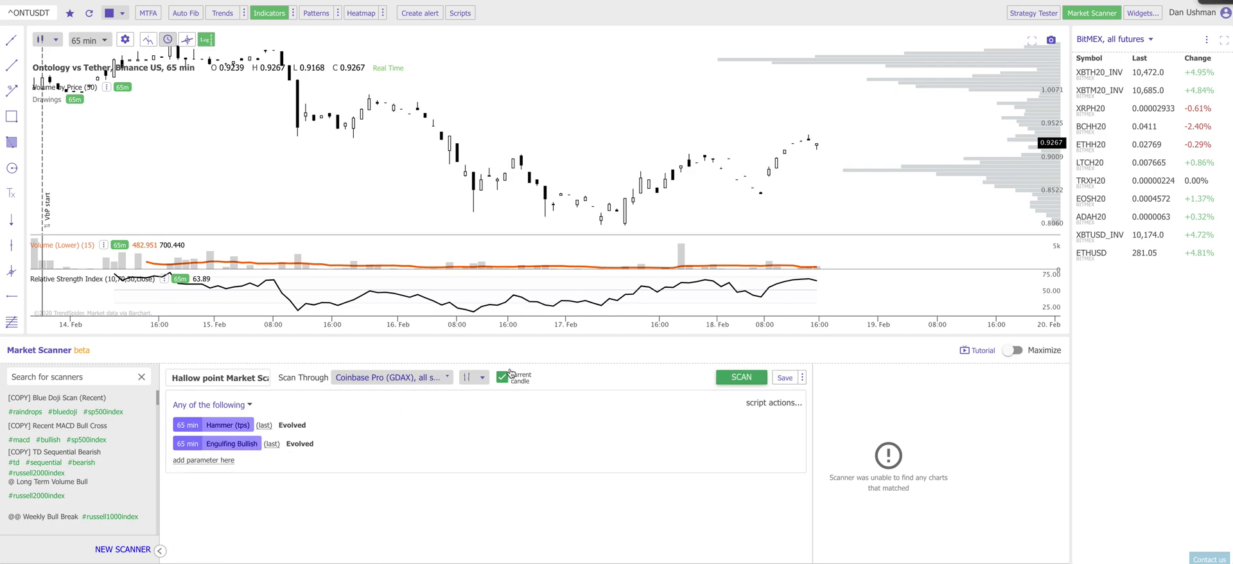
{"action": "left_click", "coordinate": [732, 376]}
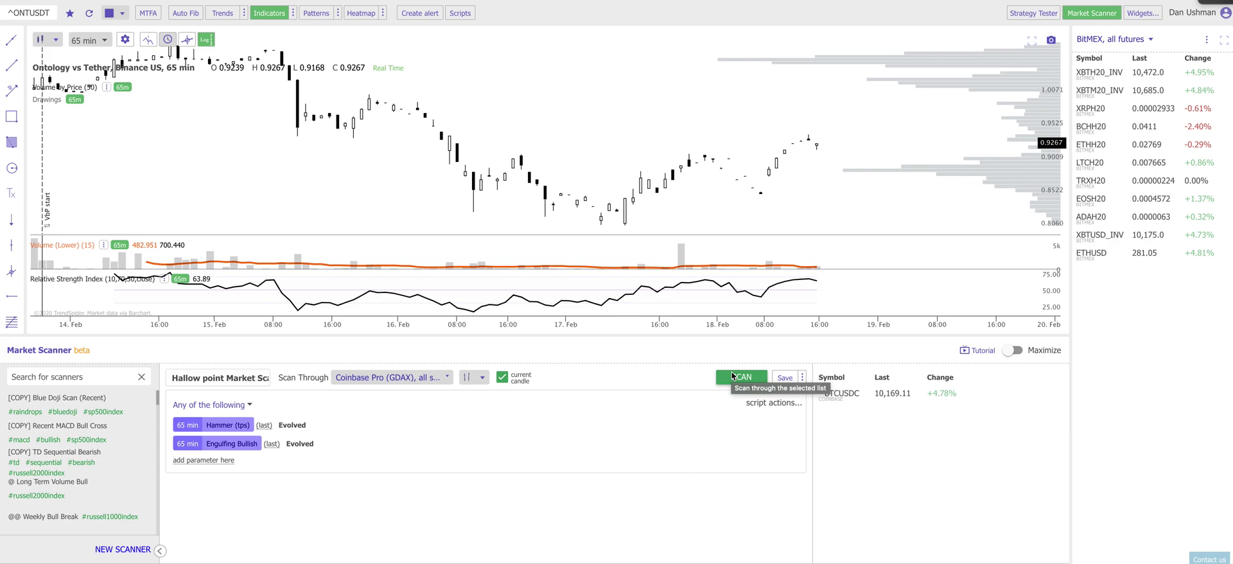
{"action": "left_click", "coordinate": [857, 392]}
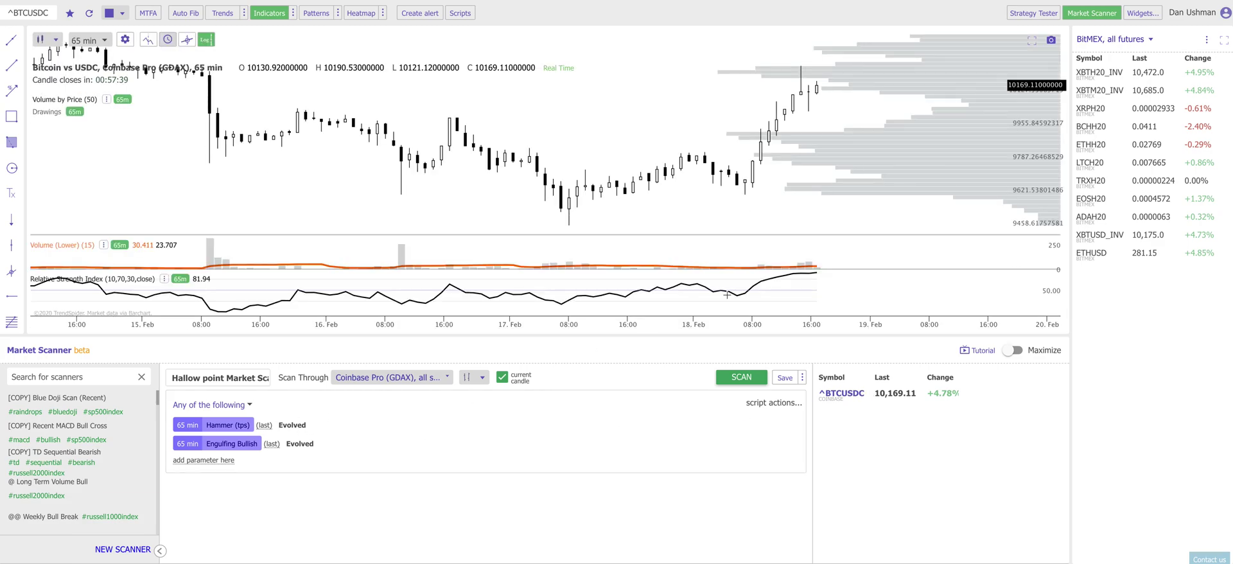
{"action": "scroll", "coordinate": [803, 88], "scroll_direction": "up", "scroll_amount": 5}
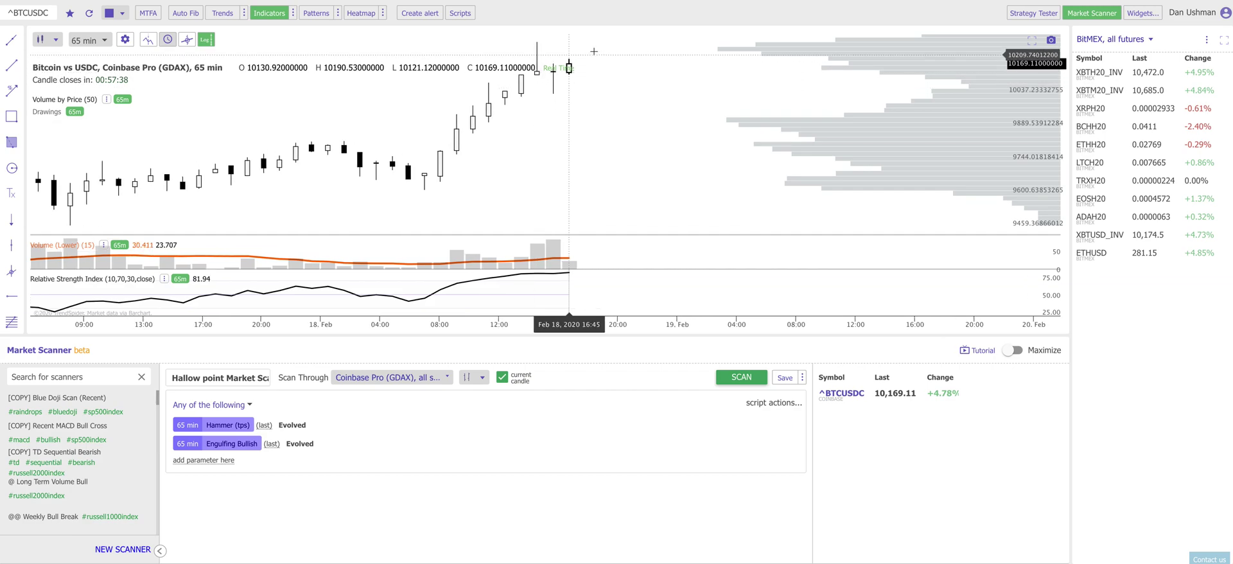
{"action": "scroll", "coordinate": [600, 122], "scroll_direction": "up", "scroll_amount": 1}
{"action": "scroll", "coordinate": [600, 121], "scroll_direction": "down", "scroll_amount": 3}
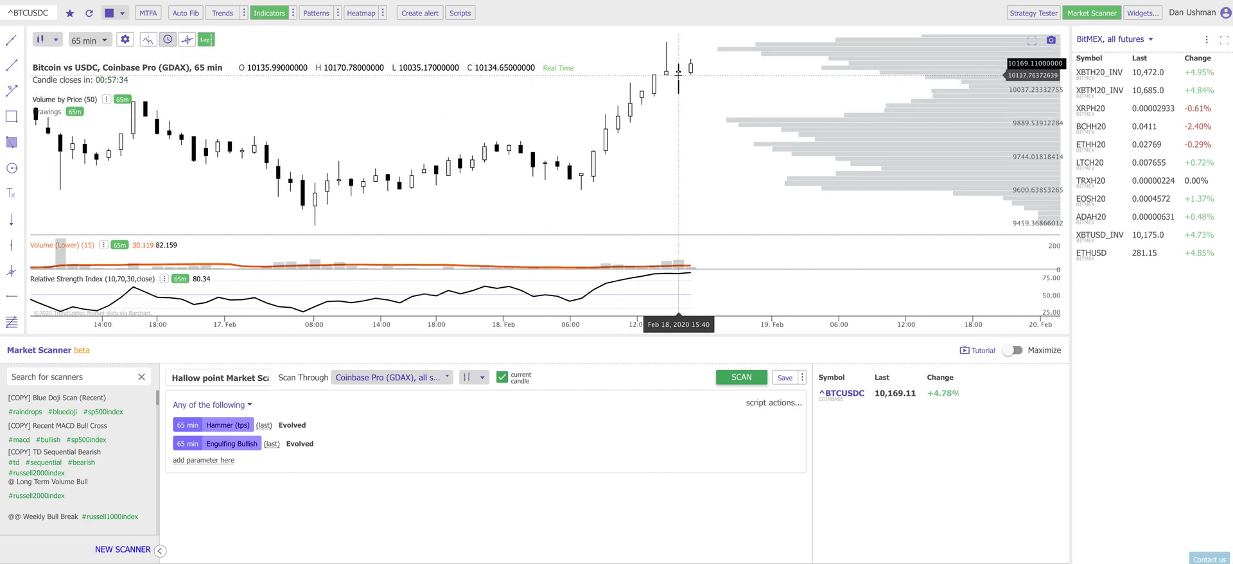
{"action": "scroll", "coordinate": [689, 112], "scroll_direction": "down", "scroll_amount": 1}
{"action": "scroll", "coordinate": [690, 112], "scroll_direction": "down", "scroll_amount": 2}
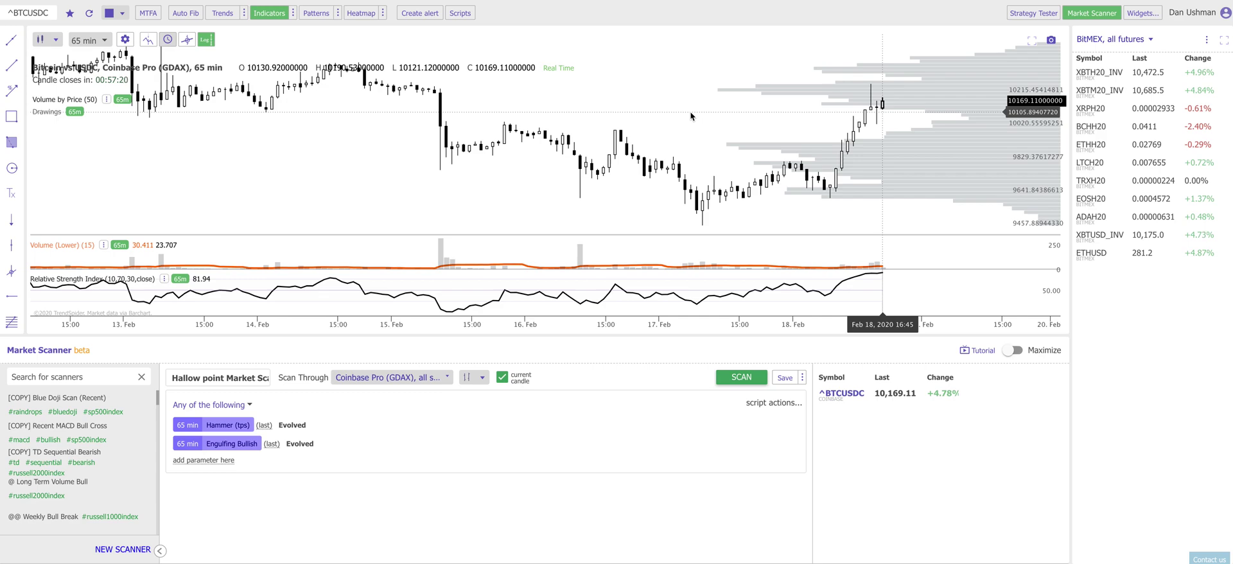
- Hide the scanner panel and draw the BTCUSDC 65 min chart in Raindrop style
{"action": "left_click", "coordinate": [1093, 14]}
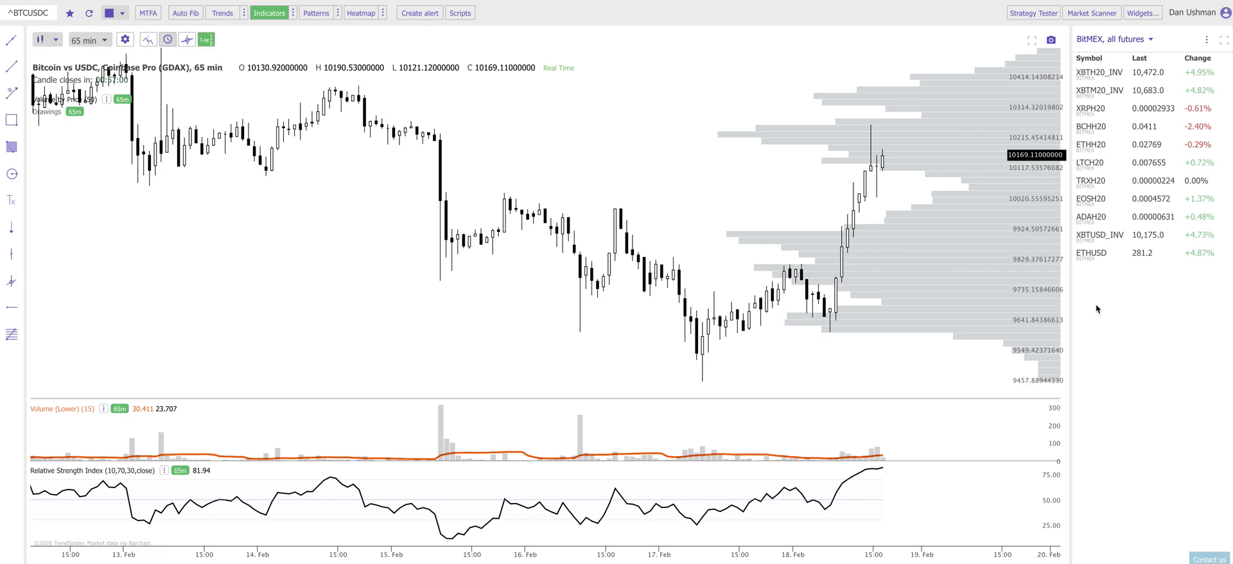
{"action": "left_click", "coordinate": [45, 39]}
{"action": "left_click", "coordinate": [79, 160]}
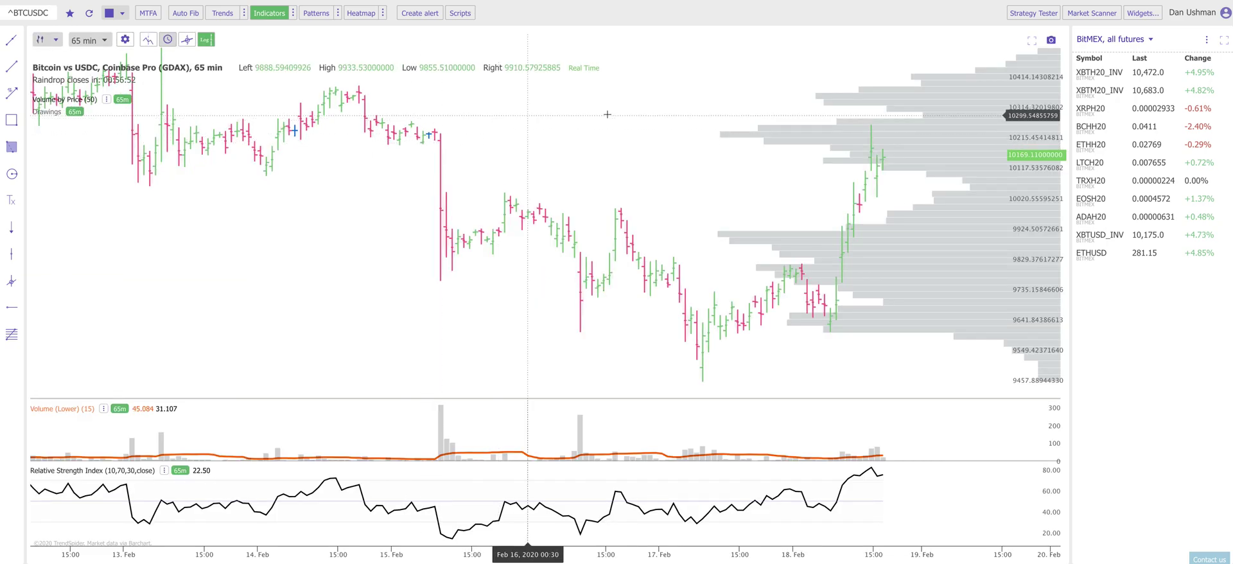
{"action": "scroll", "coordinate": [626, 113], "scroll_direction": "up", "scroll_amount": 3}
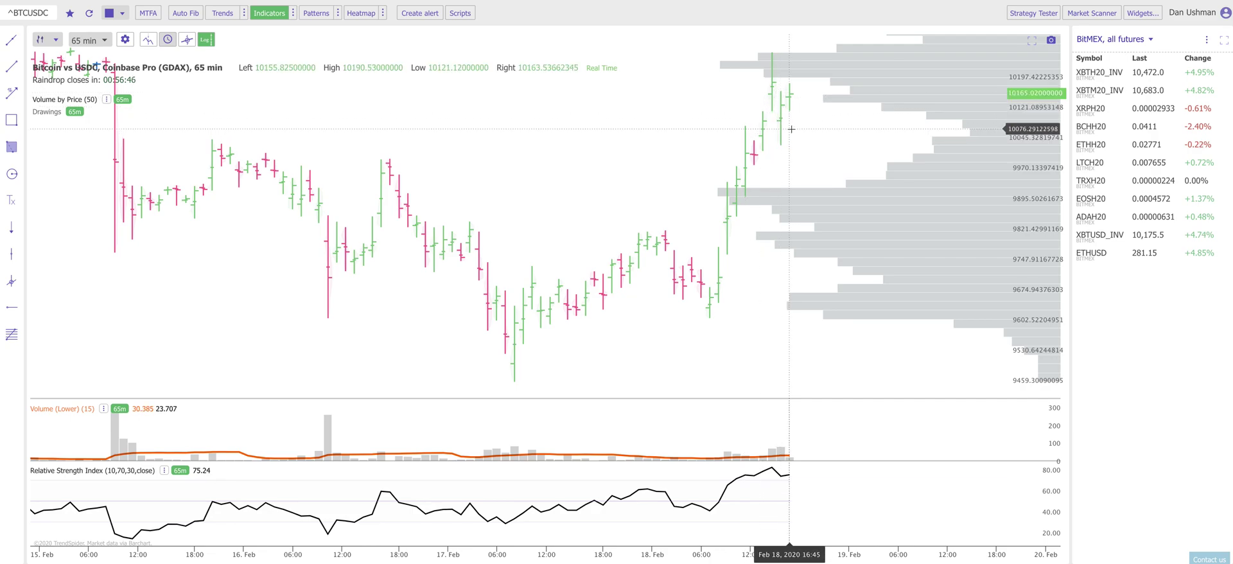
{"action": "scroll", "coordinate": [751, 180], "scroll_direction": "down", "scroll_amount": 2}
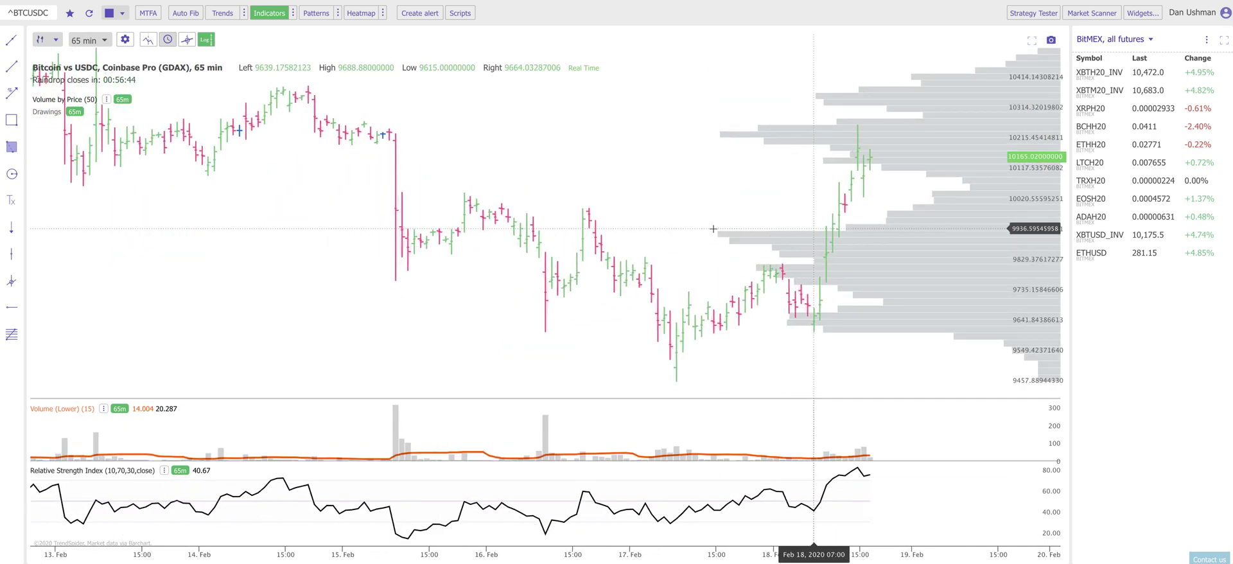